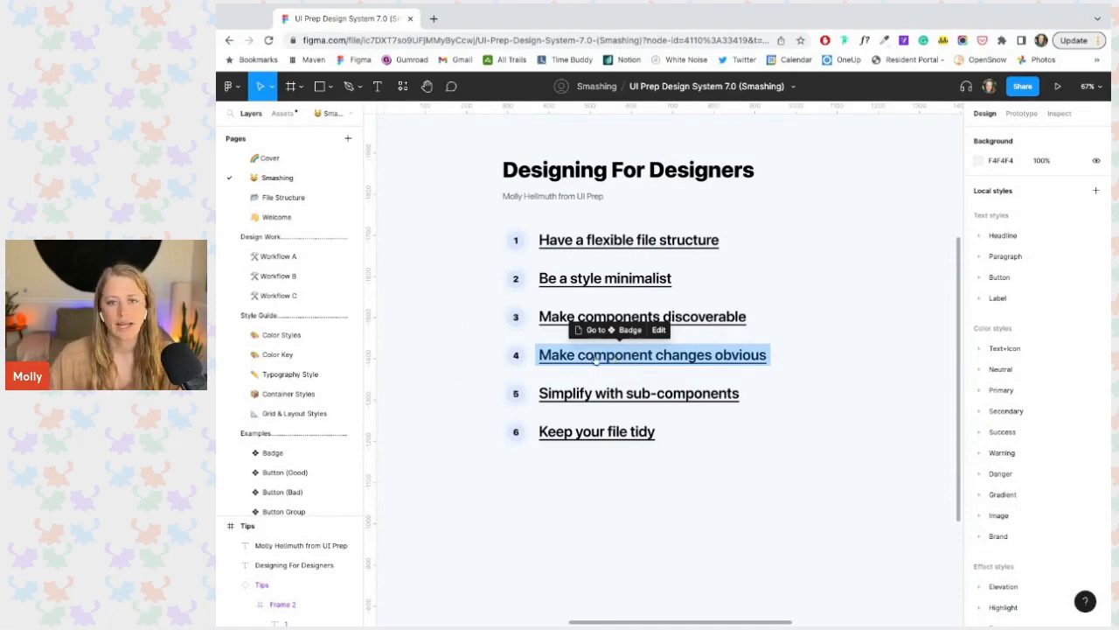
Finish editing the tip text and follow tip 4's link to the Badge page.
{"action": "left_click", "coordinate": [463, 342]}
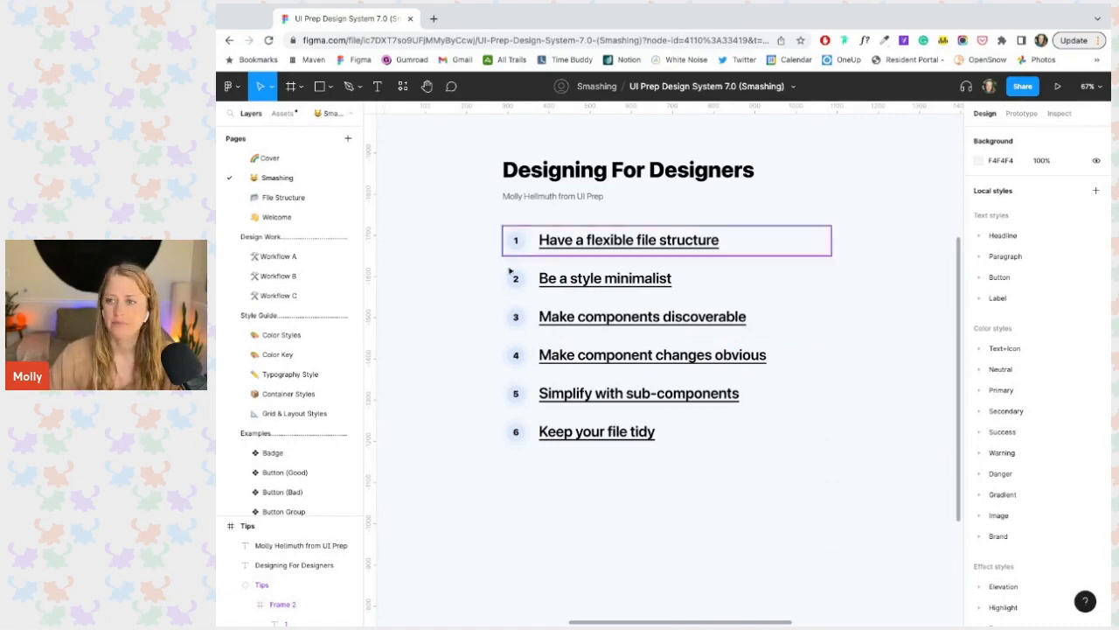
{"action": "left_click", "coordinate": [603, 357]}
{"action": "left_click", "coordinate": [603, 357]}
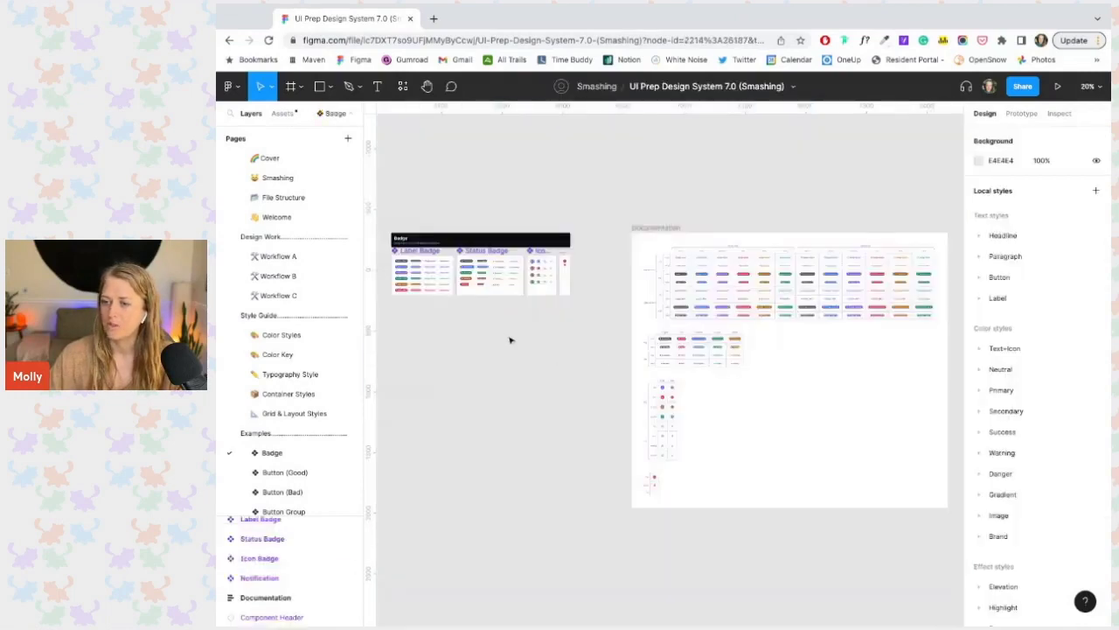
{"action": "scroll", "coordinate": [494, 382], "scroll_direction": "up", "scroll_amount": 5}
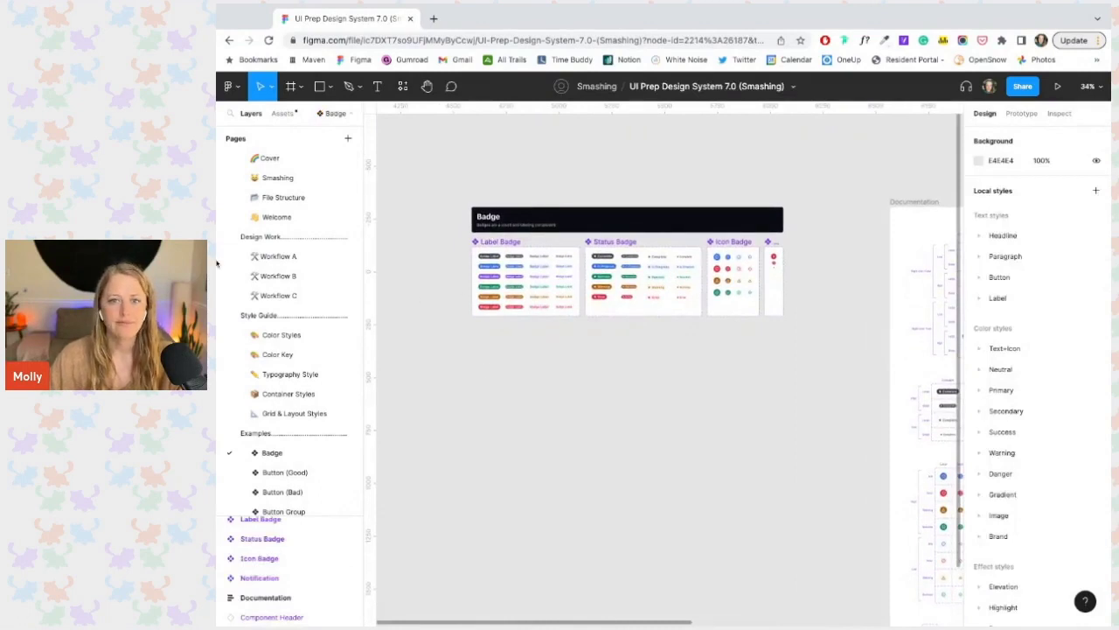
Expand the Badge group in the local Assets library.
{"action": "left_click", "coordinate": [282, 113]}
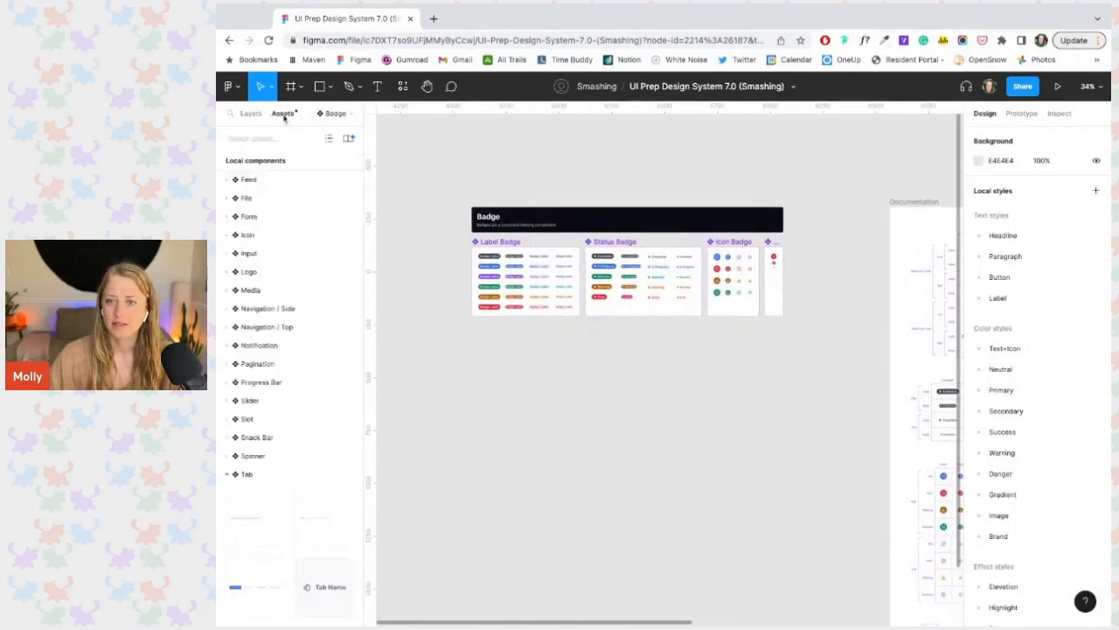
{"action": "scroll", "coordinate": [249, 252], "scroll_direction": "up", "scroll_amount": 5}
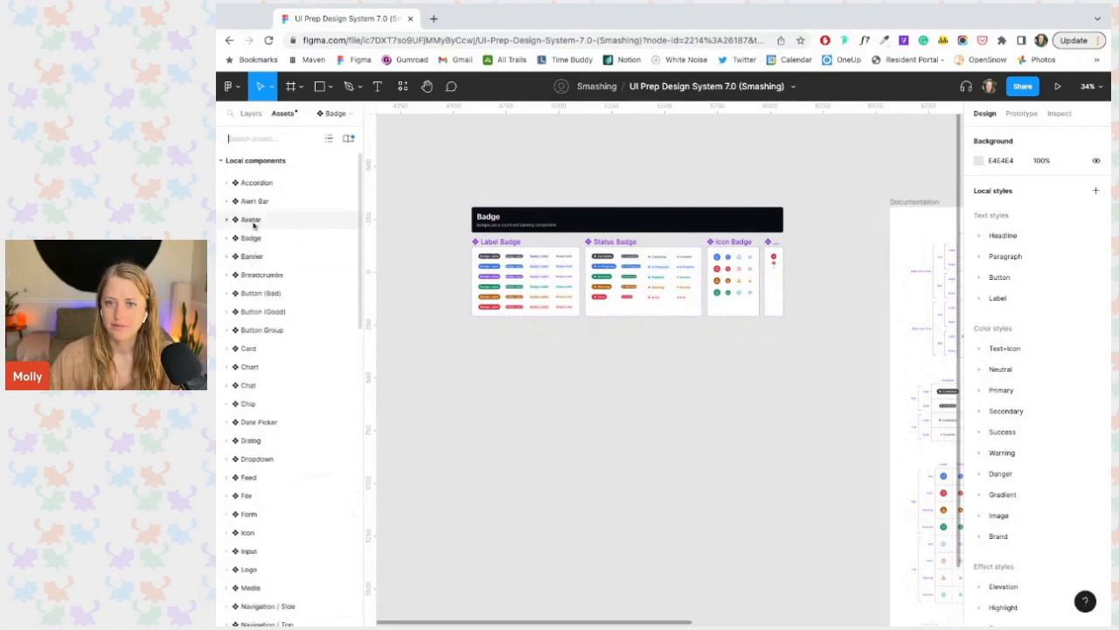
{"action": "left_click", "coordinate": [251, 238]}
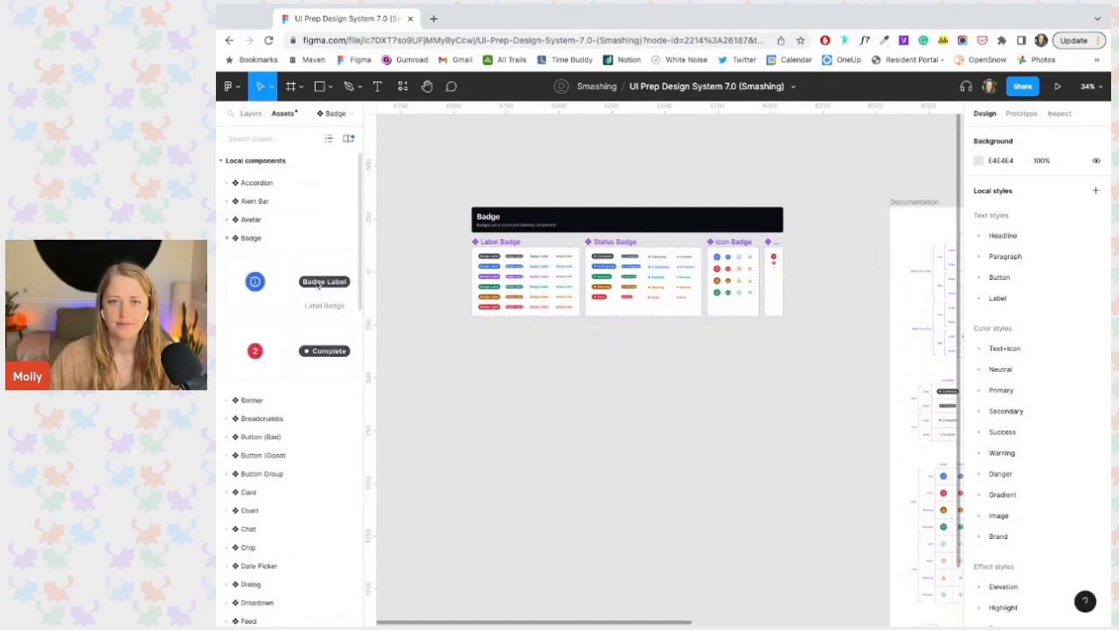
Drag a Badge Label instance onto the canvas below the Badge frame.
{"action": "left_click", "coordinate": [317, 283]}
{"action": "left_click_drag", "start_coordinate": [317, 283], "coordinate": [530, 350]}
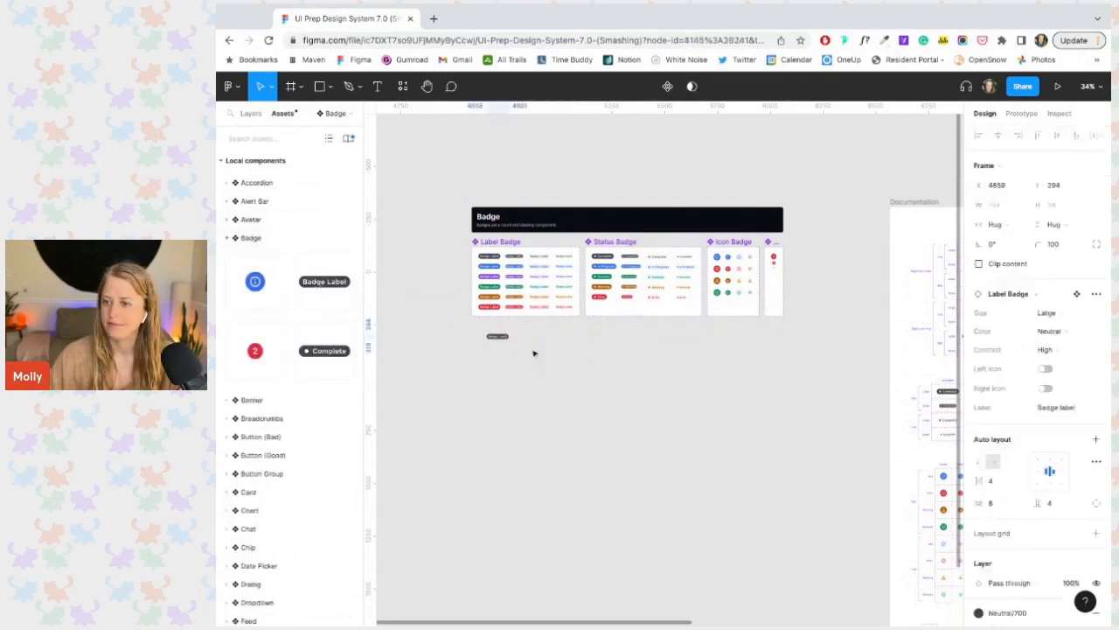
{"action": "scroll", "coordinate": [532, 353], "scroll_direction": "up", "scroll_amount": 3}
{"action": "scroll", "coordinate": [534, 353], "scroll_direction": "up", "scroll_amount": 3}
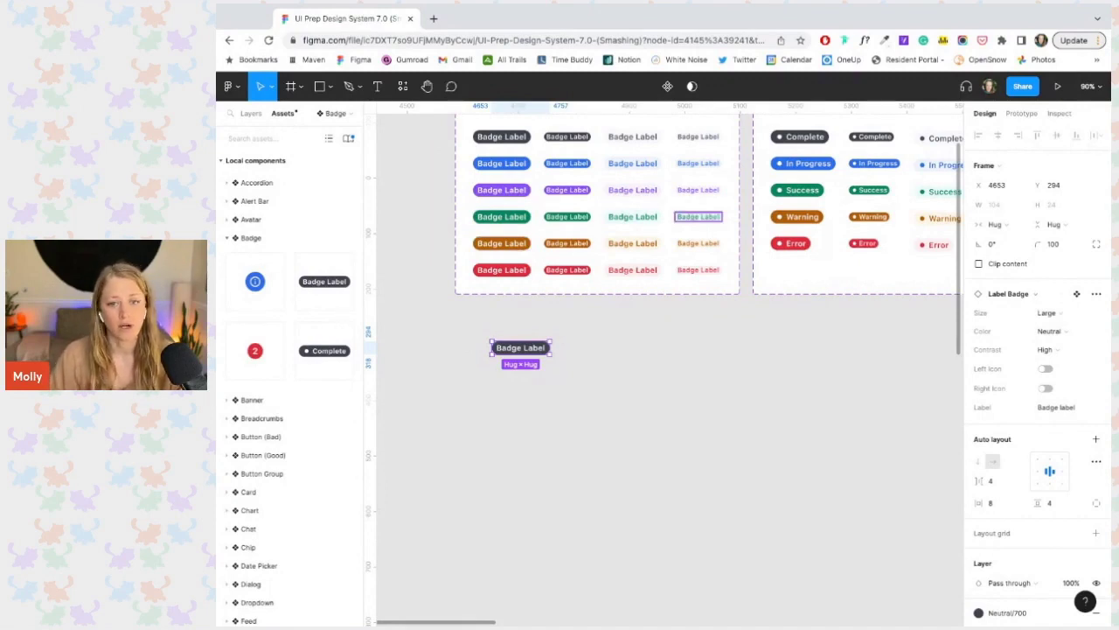
Turn on the badge's Left Icon and swap it to Play.
{"action": "left_click", "coordinate": [1048, 369]}
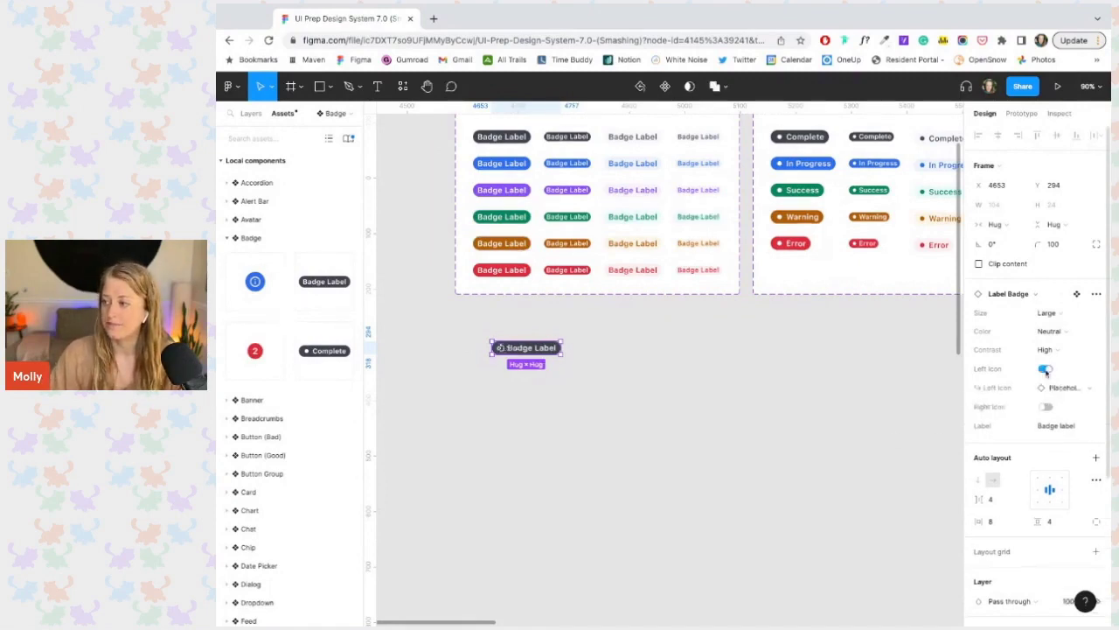
{"action": "left_click", "coordinate": [1048, 369]}
{"action": "left_click", "coordinate": [1055, 410]}
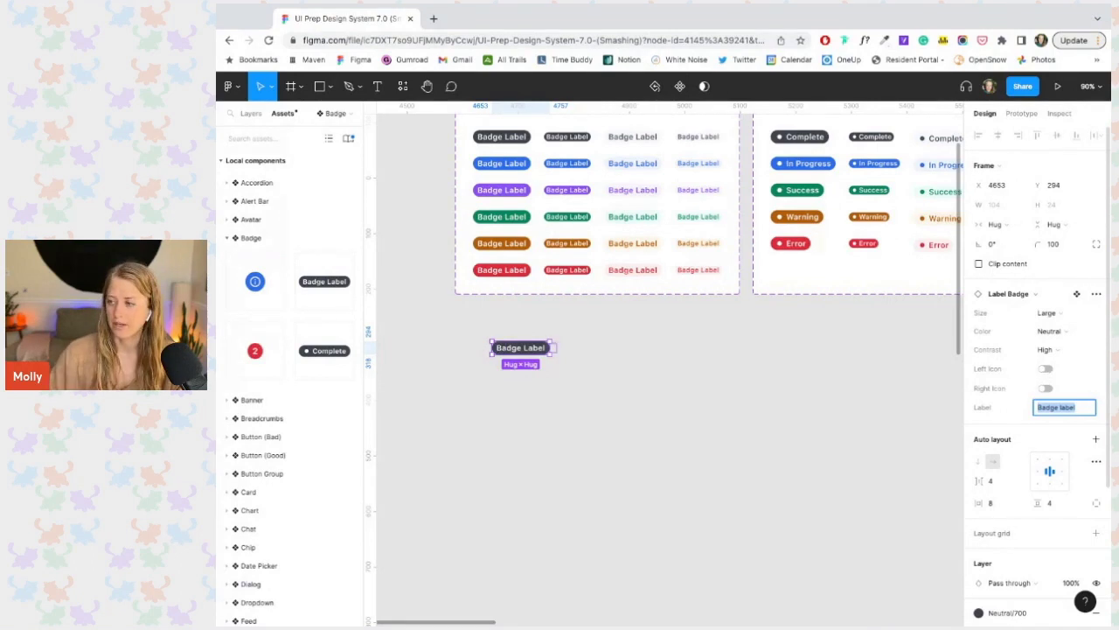
{"action": "left_click", "coordinate": [1048, 369]}
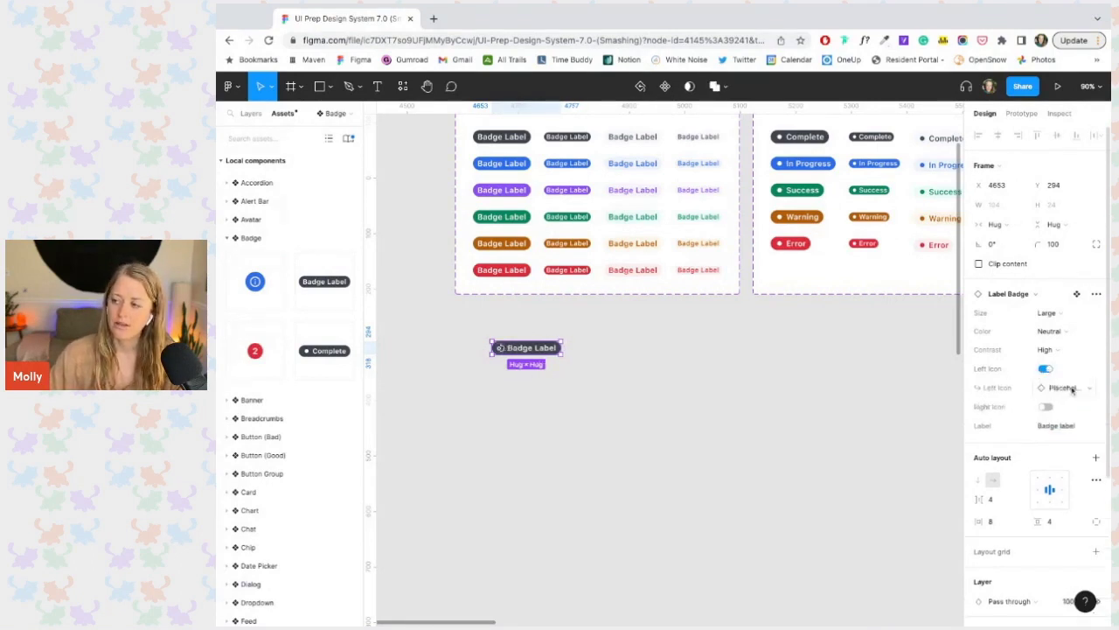
{"action": "left_click", "coordinate": [1073, 390]}
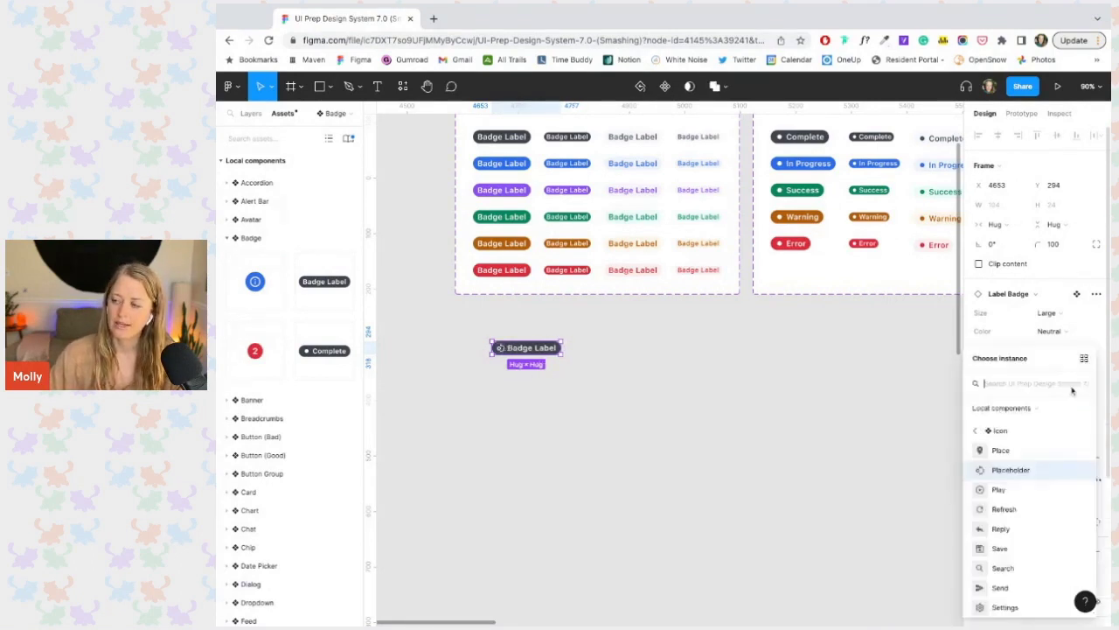
{"action": "left_click", "coordinate": [1001, 489]}
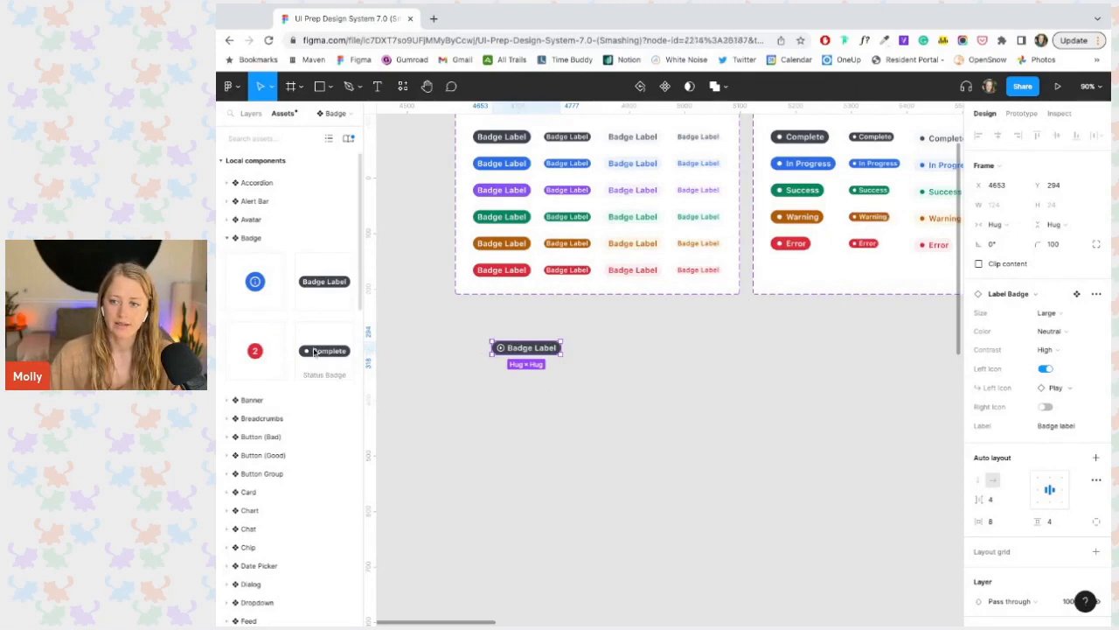
Place a Complete Status Badge to the right of the Play-icon Label badge.
{"action": "left_click_drag", "start_coordinate": [325, 350], "coordinate": [672, 352]}
{"action": "left_click", "coordinate": [670, 352]}
{"action": "scroll", "coordinate": [670, 354], "scroll_direction": "right", "scroll_amount": 5}
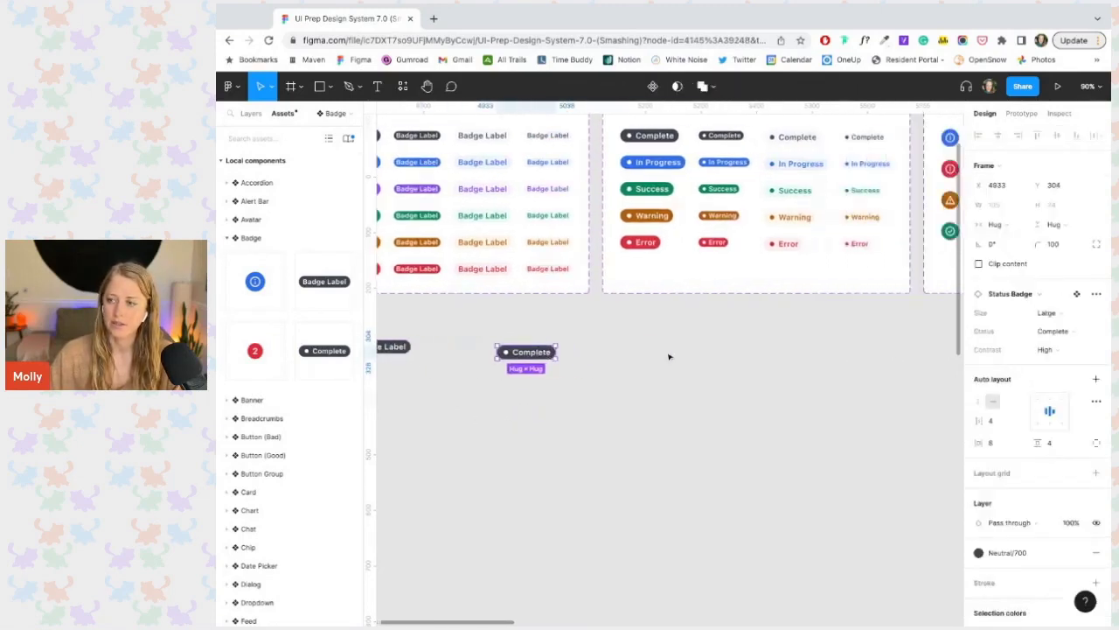
{"action": "left_click_drag", "start_coordinate": [474, 356], "coordinate": [610, 354]}
{"action": "scroll", "coordinate": [592, 367], "scroll_direction": "right", "scroll_amount": 3}
{"action": "scroll", "coordinate": [592, 367], "scroll_direction": "up", "scroll_amount": 2}
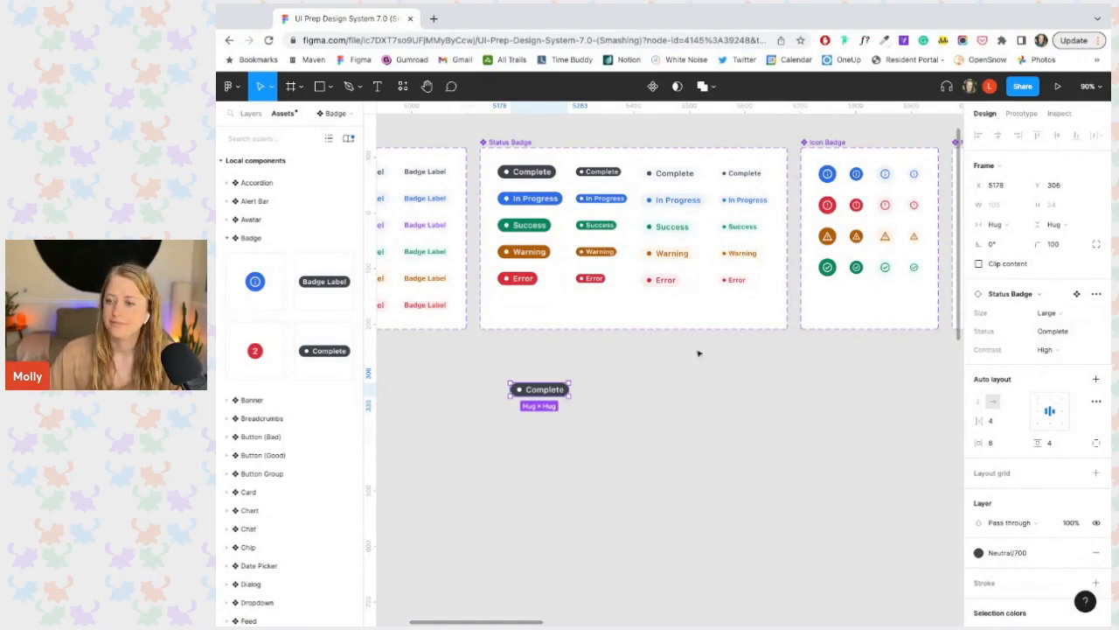
{"action": "left_click_drag", "start_coordinate": [523, 385], "coordinate": [469, 364]}
{"action": "scroll", "coordinate": [469, 365], "scroll_direction": "left", "scroll_amount": 5}
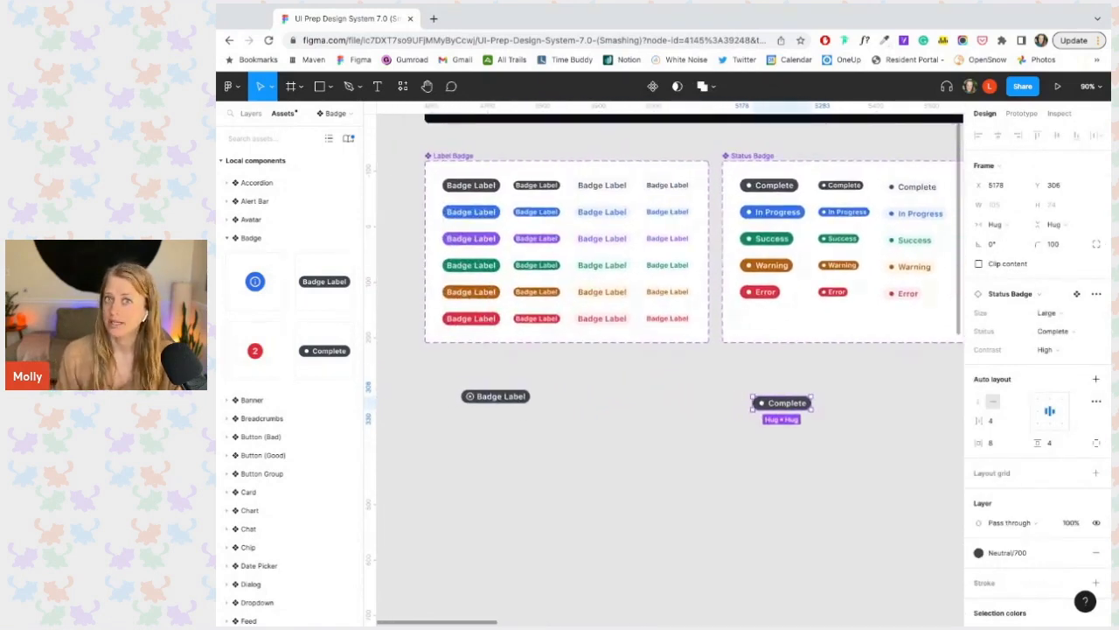
Switch from the Layers pages list to the Button (Good) page, then back to Assets.
{"action": "left_click", "coordinate": [251, 113]}
{"action": "scroll", "coordinate": [304, 362], "scroll_direction": "down", "scroll_amount": 3}
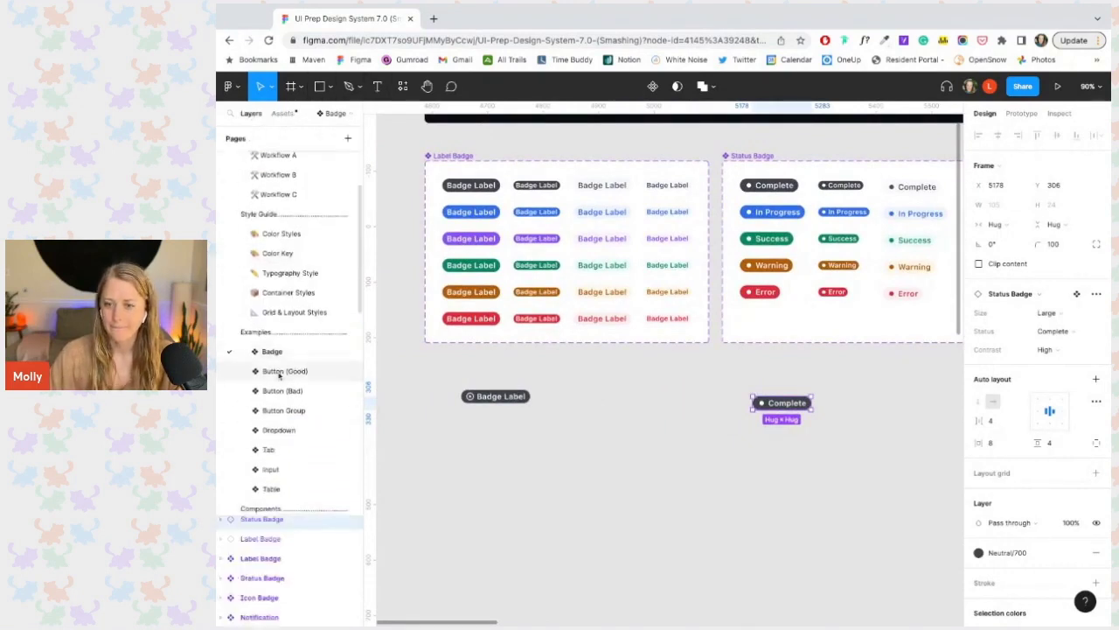
{"action": "left_click", "coordinate": [301, 371]}
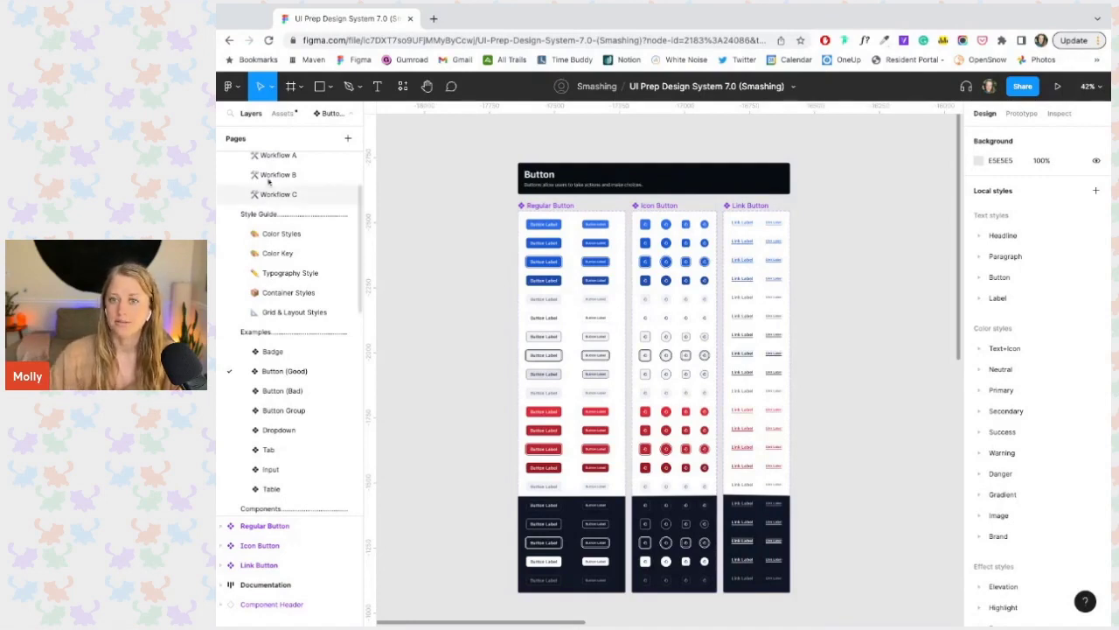
{"action": "left_click", "coordinate": [285, 115]}
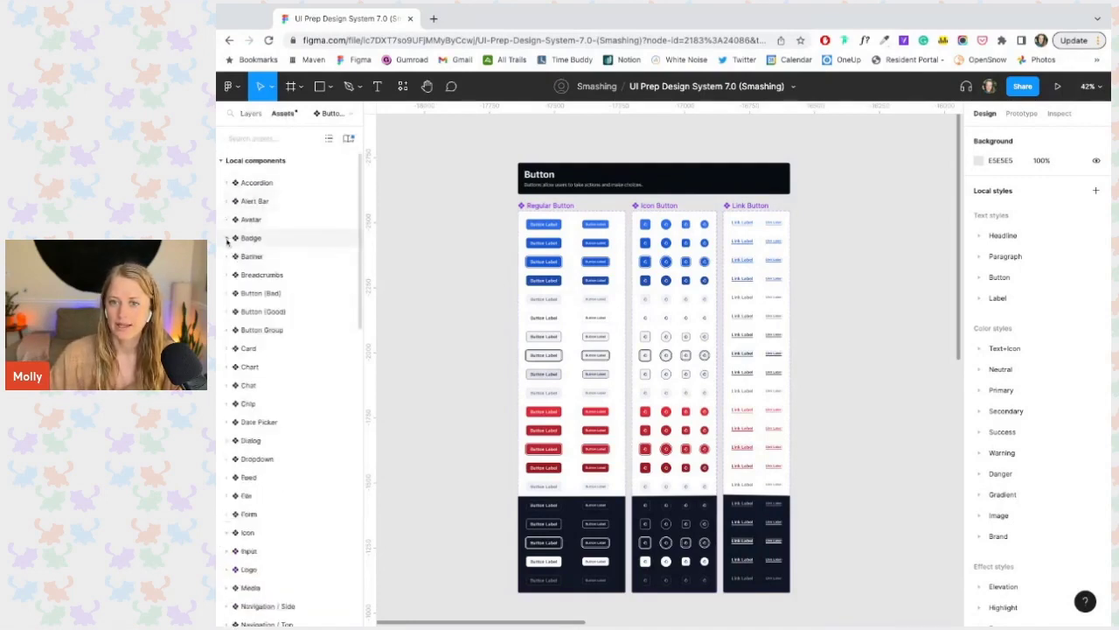
Drag a Button Label instance from Button (Good) beside the Regular Button set.
{"action": "left_click", "coordinate": [254, 313]}
{"action": "left_click_drag", "start_coordinate": [243, 430], "coordinate": [470, 241]}
{"action": "scroll", "coordinate": [469, 241], "scroll_direction": "up", "scroll_amount": 5}
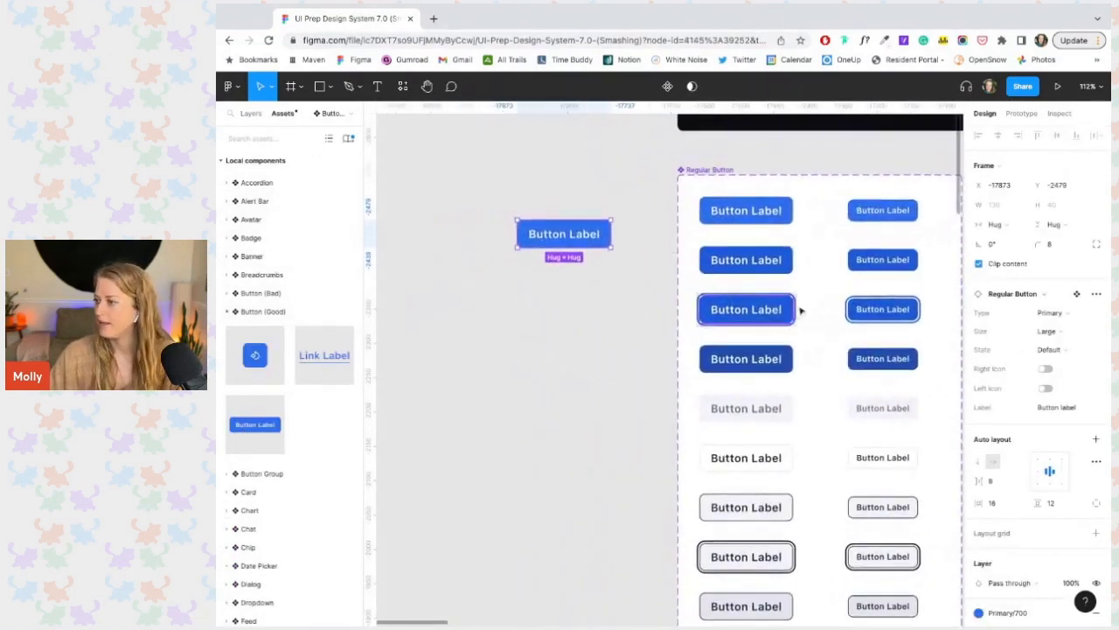
Enable the button's Right Icon and browse the icon swap groups.
{"action": "left_click", "coordinate": [1046, 368]}
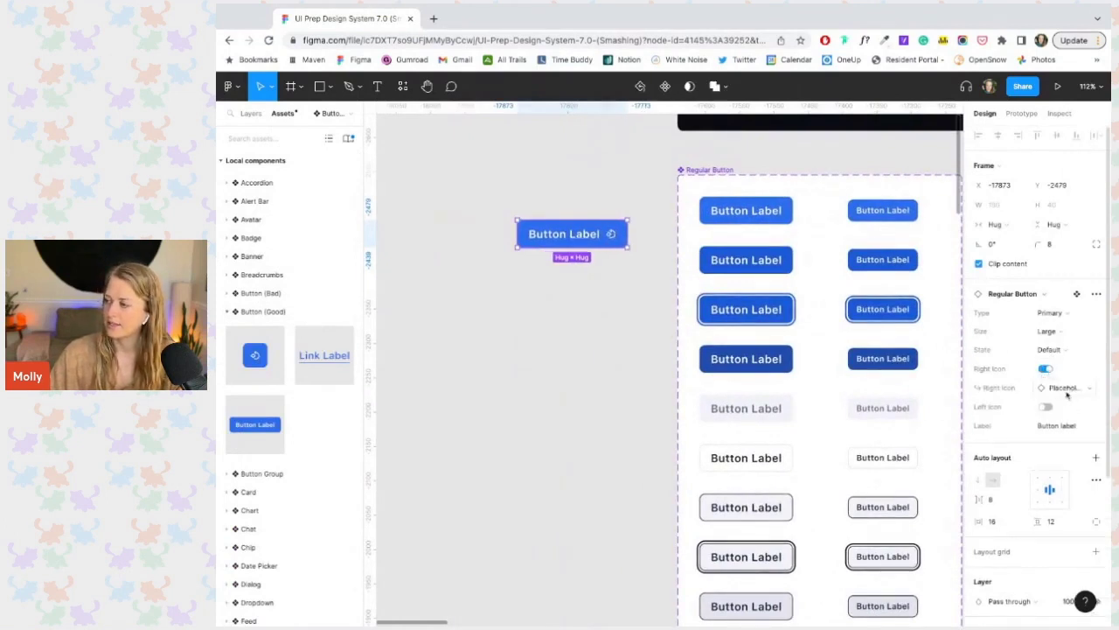
{"action": "left_click", "coordinate": [1067, 393]}
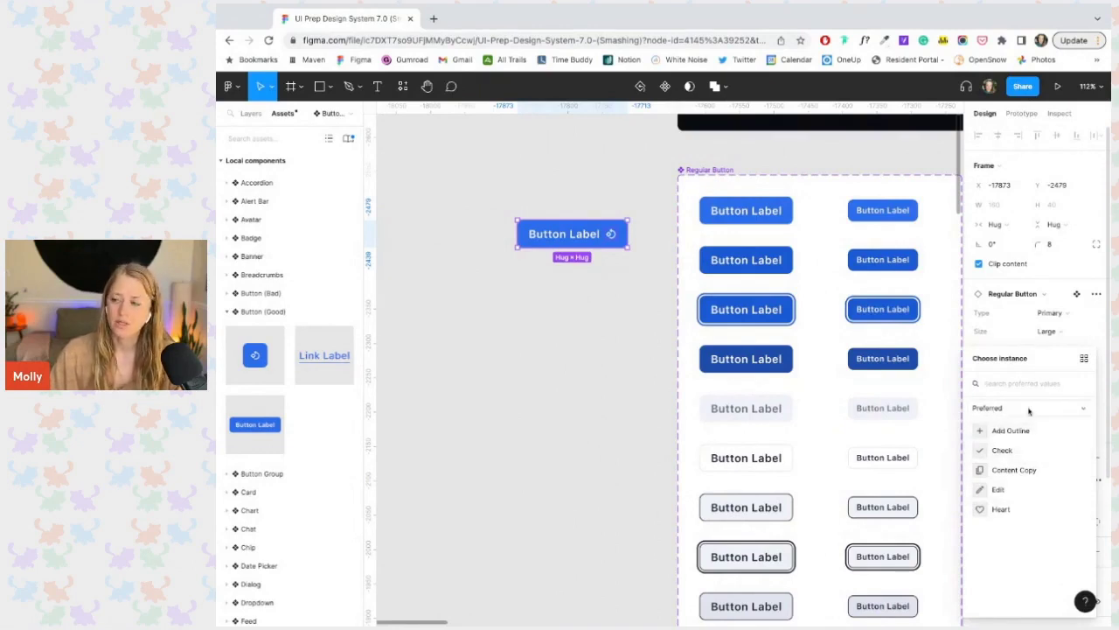
{"action": "left_click", "coordinate": [993, 408]}
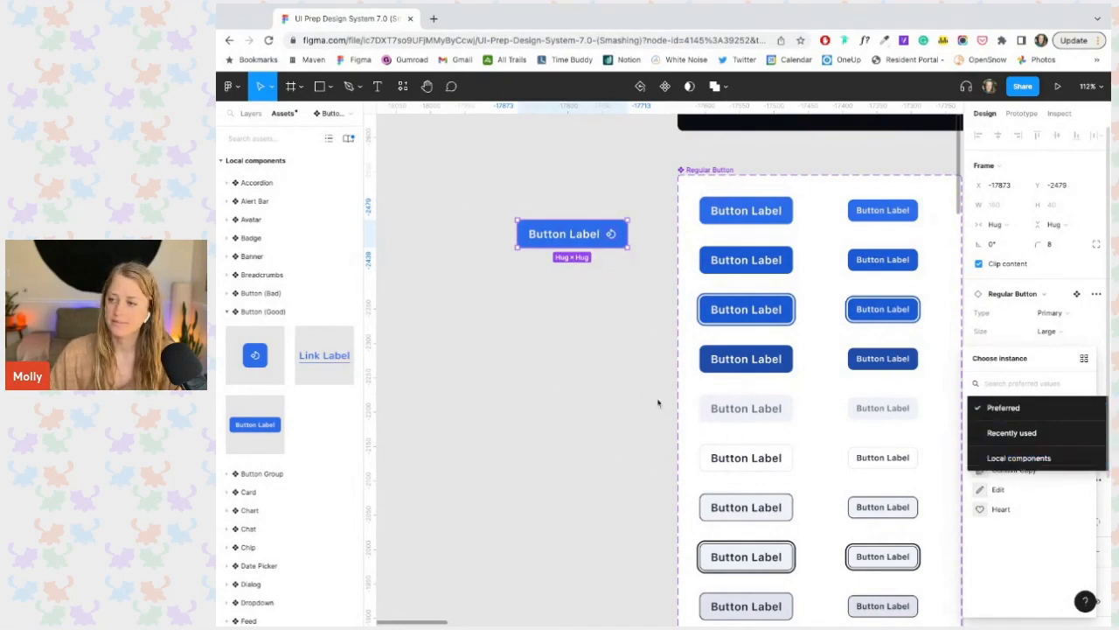
{"action": "left_click", "coordinate": [581, 352]}
{"action": "scroll", "coordinate": [581, 352], "scroll_direction": "down", "scroll_amount": 5}
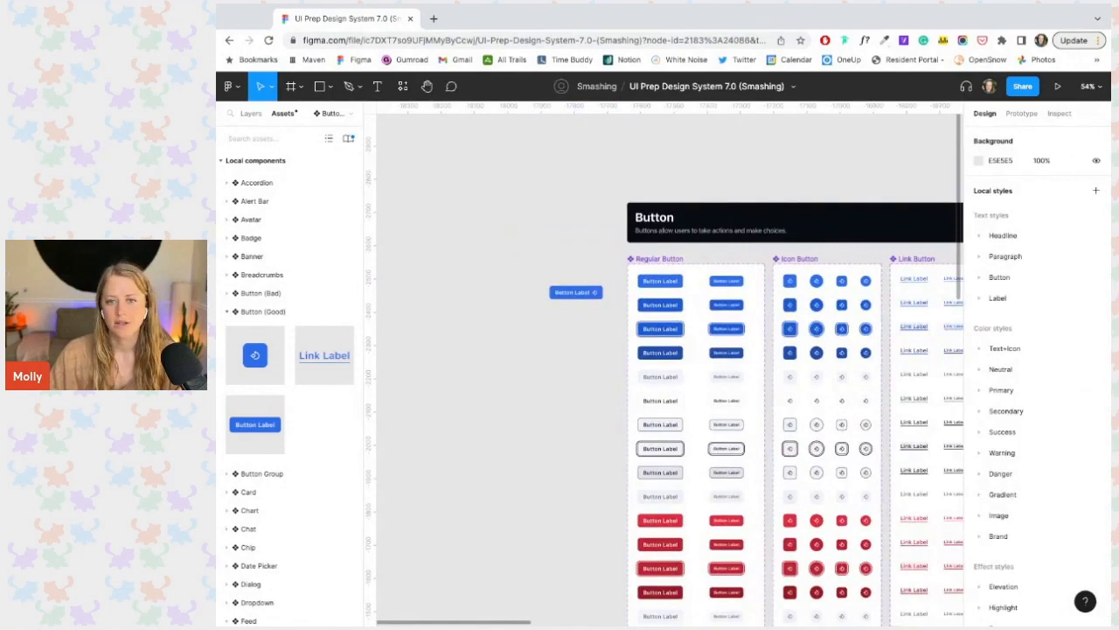
Switch to the Dropdown page from the Layers pages list.
{"action": "left_click", "coordinate": [251, 114]}
{"action": "scroll", "coordinate": [264, 289], "scroll_direction": "down", "scroll_amount": 3}
{"action": "scroll", "coordinate": [266, 318], "scroll_direction": "down", "scroll_amount": 1}
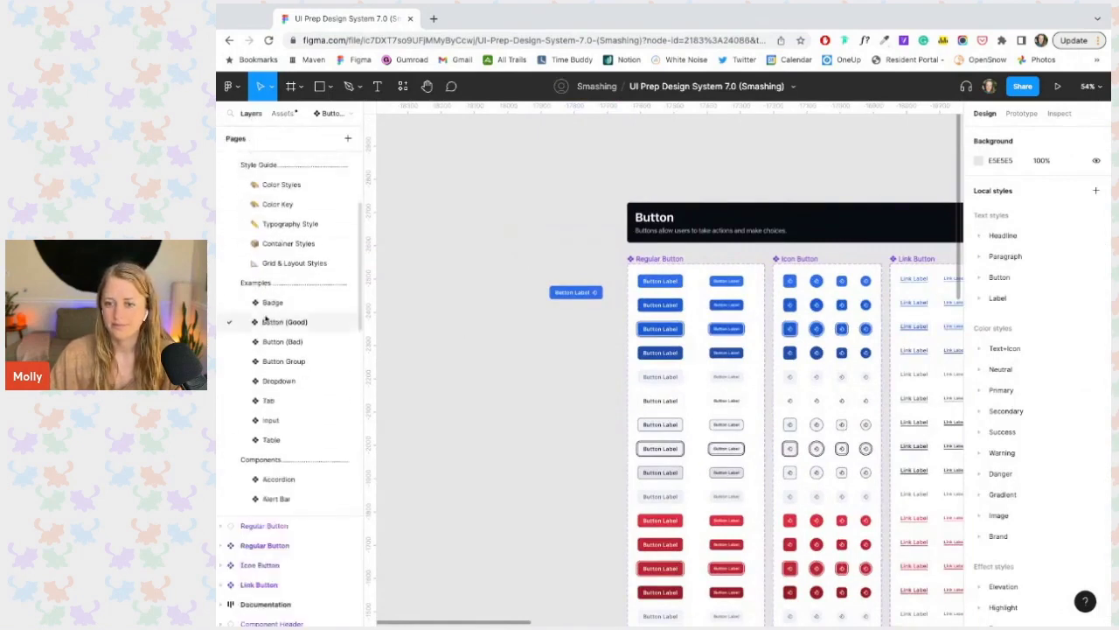
{"action": "left_click", "coordinate": [276, 382]}
{"action": "scroll", "coordinate": [513, 260], "scroll_direction": "up", "scroll_amount": 2}
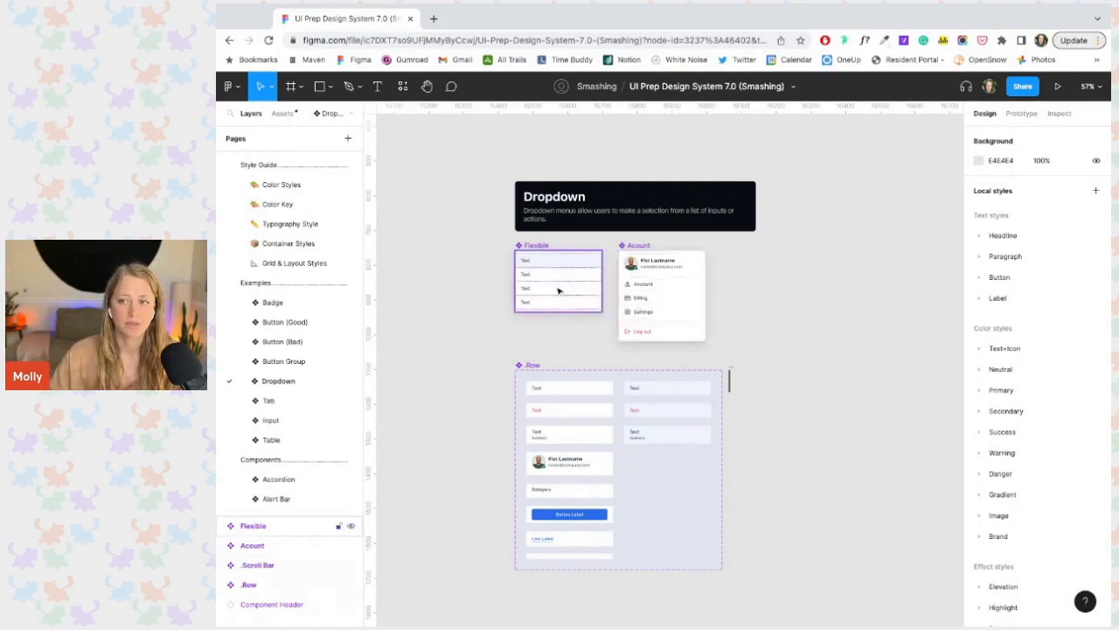
In Assets, collapse Button (Good) and expand Dropdown to show its variants.
{"action": "left_click", "coordinate": [283, 113]}
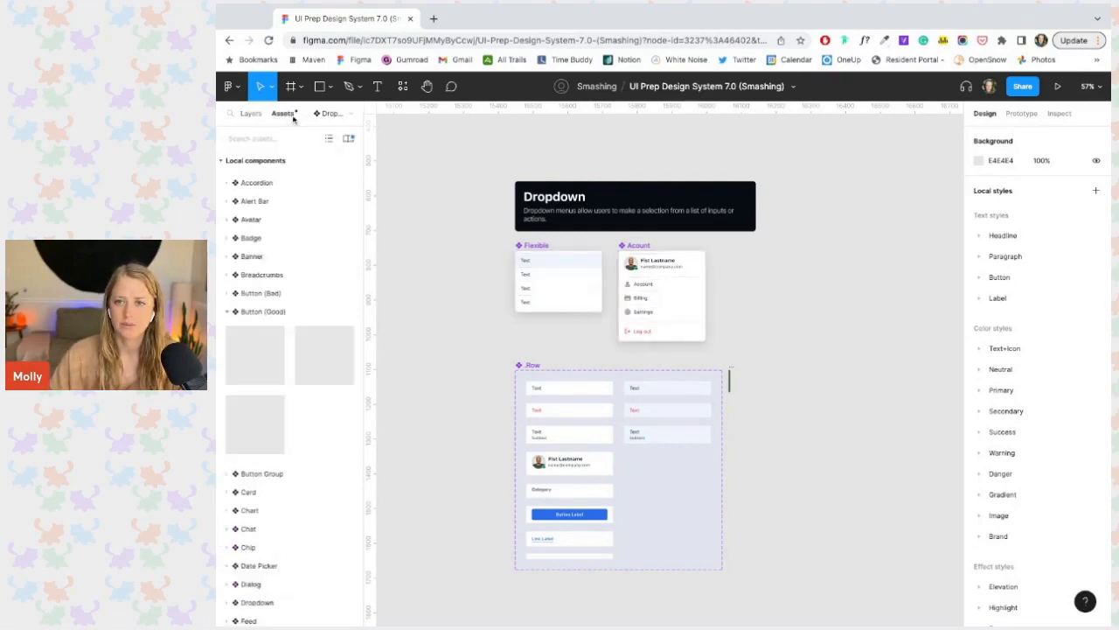
{"action": "left_click", "coordinate": [229, 311]}
{"action": "scroll", "coordinate": [271, 374], "scroll_direction": "down", "scroll_amount": 2}
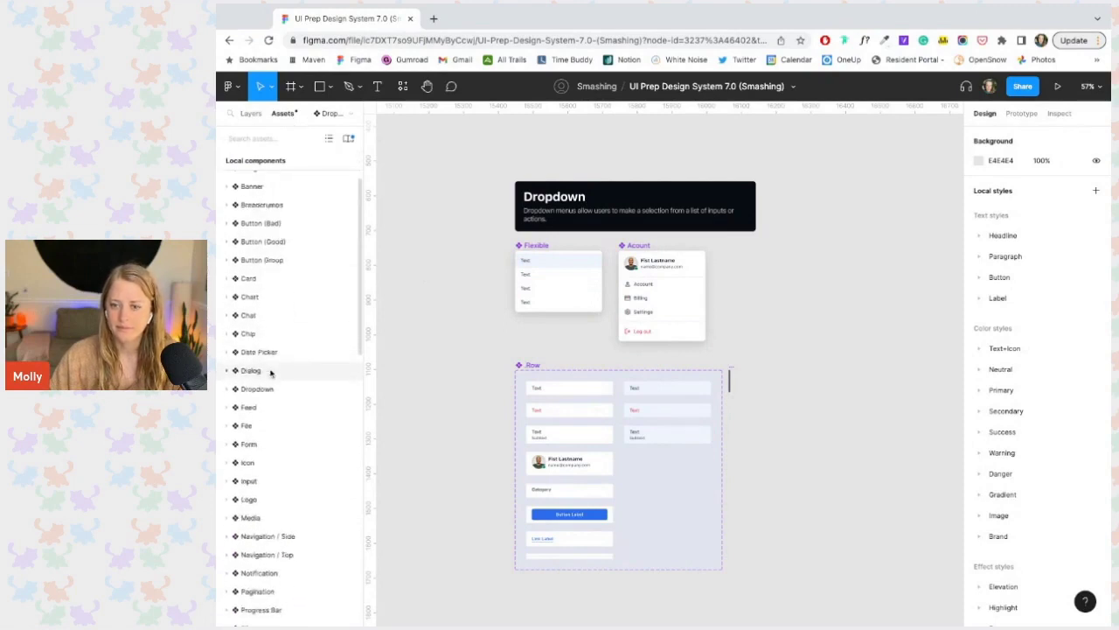
{"action": "left_click", "coordinate": [256, 388]}
{"action": "scroll", "coordinate": [304, 356], "scroll_direction": "down", "scroll_amount": 3}
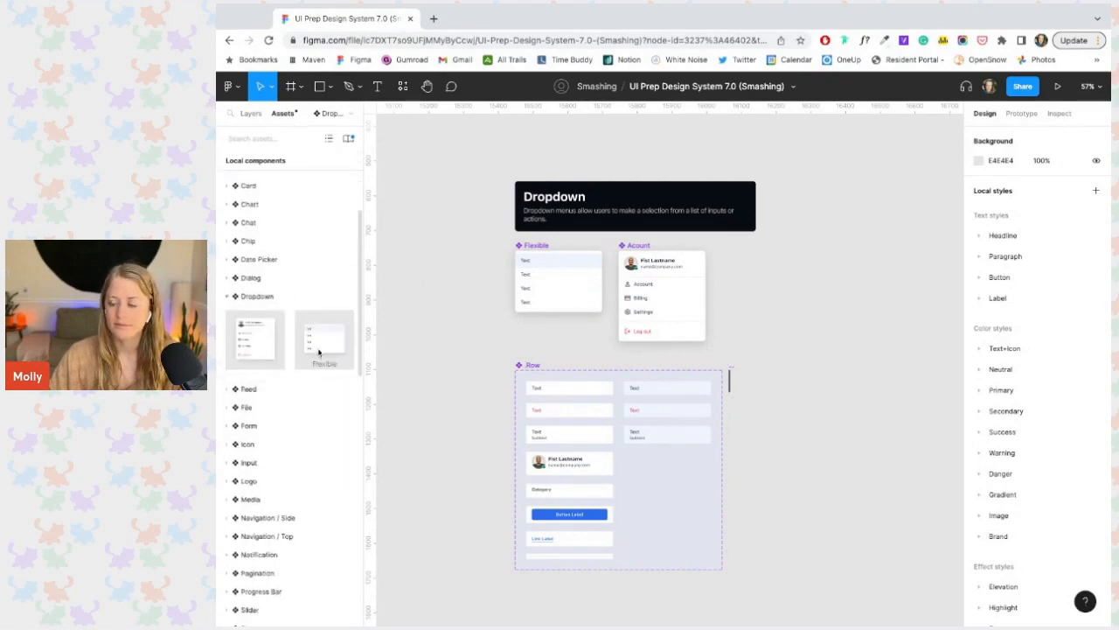
Place a Flexible dropdown instance to the left of the Dropdown examples.
{"action": "left_click_drag", "start_coordinate": [318, 352], "coordinate": [449, 234]}
{"action": "scroll", "coordinate": [449, 245], "scroll_direction": "left", "scroll_amount": 3}
{"action": "scroll", "coordinate": [449, 245], "scroll_direction": "up", "scroll_amount": 1}
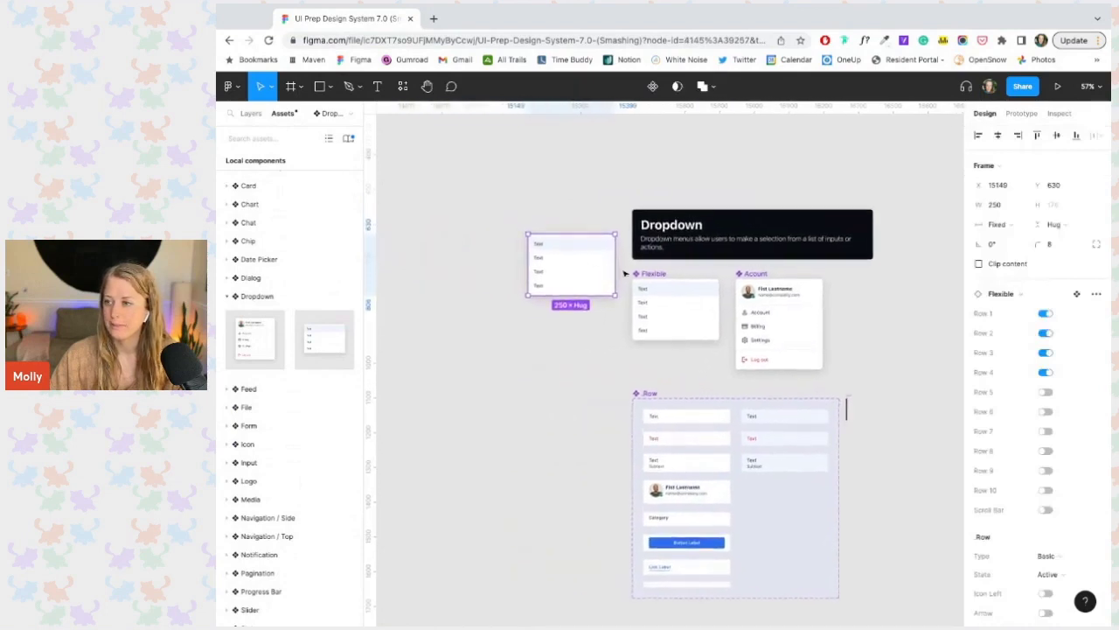
{"action": "left_click_drag", "start_coordinate": [625, 274], "coordinate": [538, 280]}
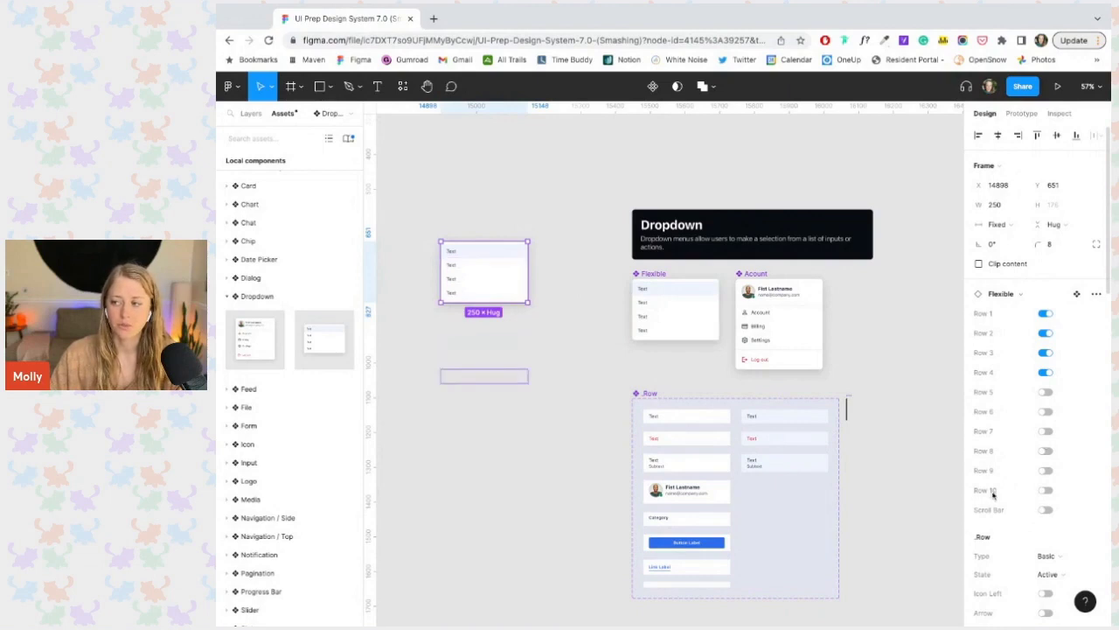
Toggle the Row 4–7 properties so only Rows 1–3 stay on.
{"action": "left_click", "coordinate": [1047, 393]}
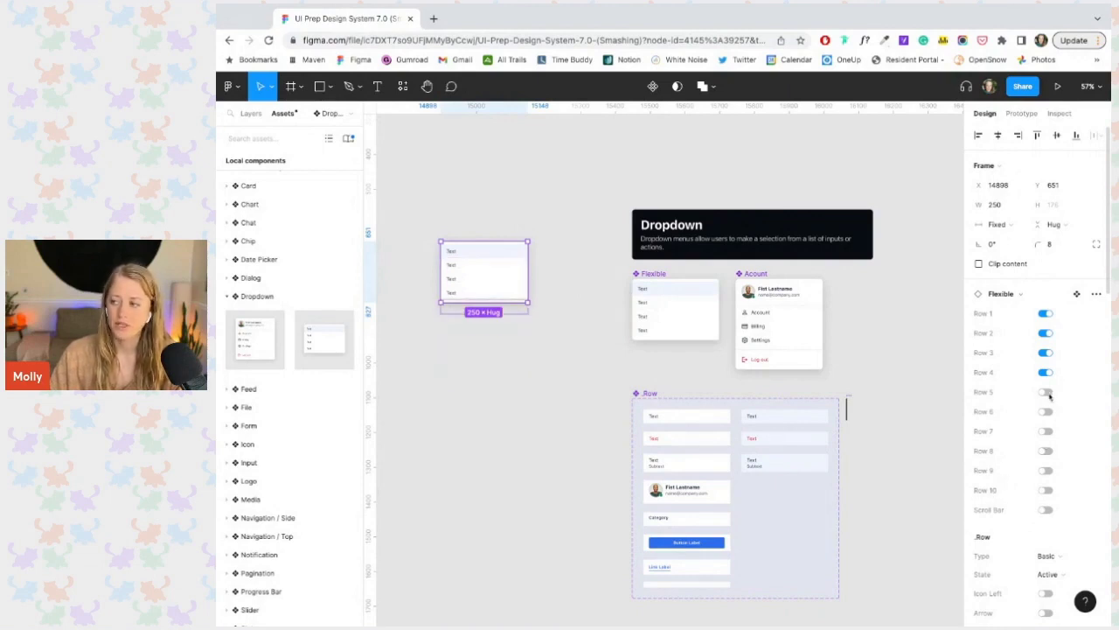
{"action": "left_click", "coordinate": [1046, 412]}
{"action": "left_click", "coordinate": [1047, 431]}
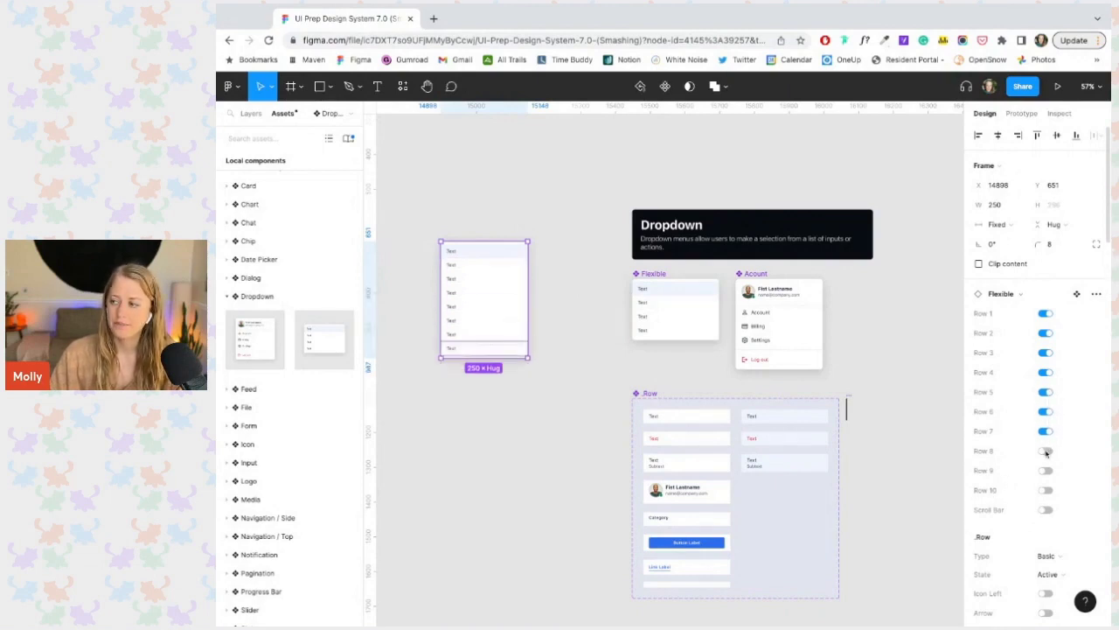
{"action": "left_click", "coordinate": [1047, 431]}
{"action": "left_click", "coordinate": [1047, 412]}
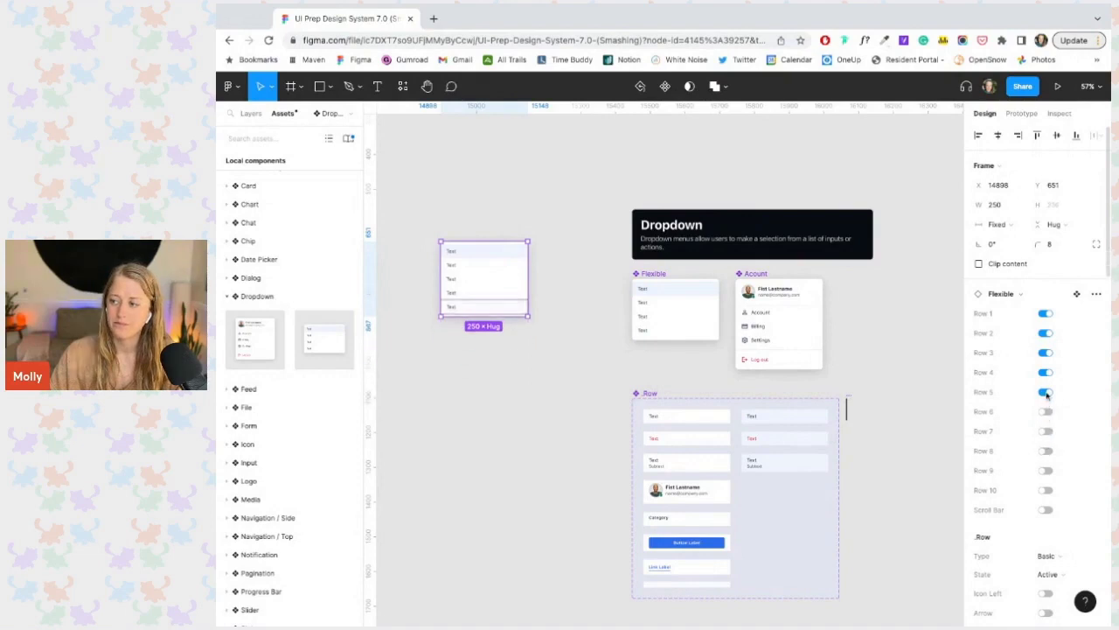
{"action": "left_click", "coordinate": [1046, 392]}
{"action": "left_click", "coordinate": [1047, 373]}
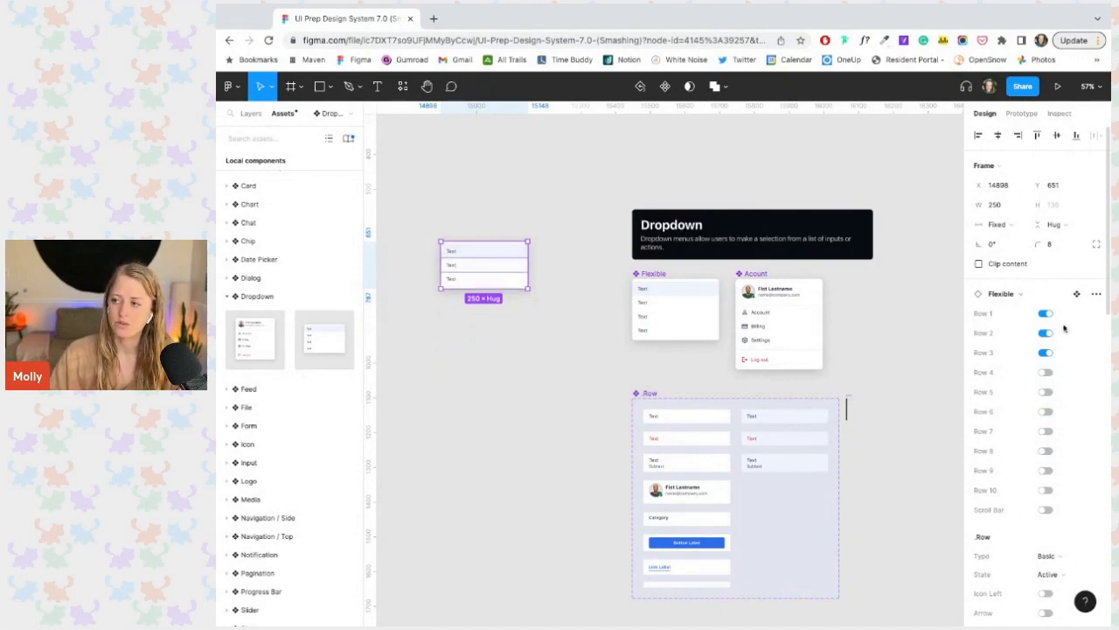
Switch on Icon Left for all three dropdown rows.
{"action": "scroll", "coordinate": [1057, 354], "scroll_direction": "down", "scroll_amount": 3}
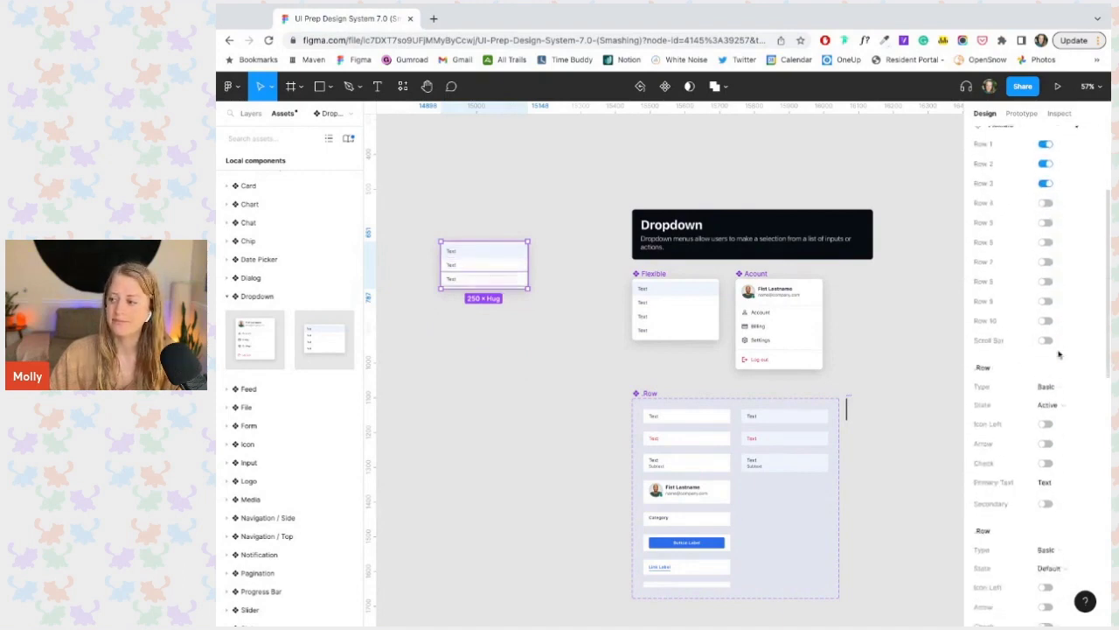
{"action": "scroll", "coordinate": [1058, 353], "scroll_direction": "down", "scroll_amount": 5}
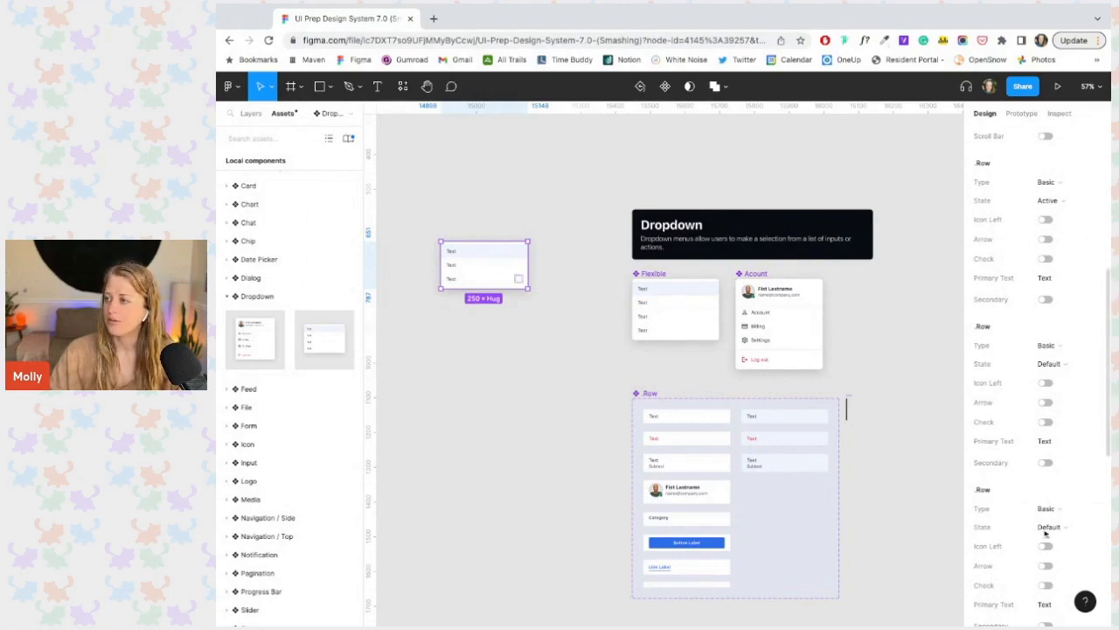
{"action": "left_click", "coordinate": [1046, 221]}
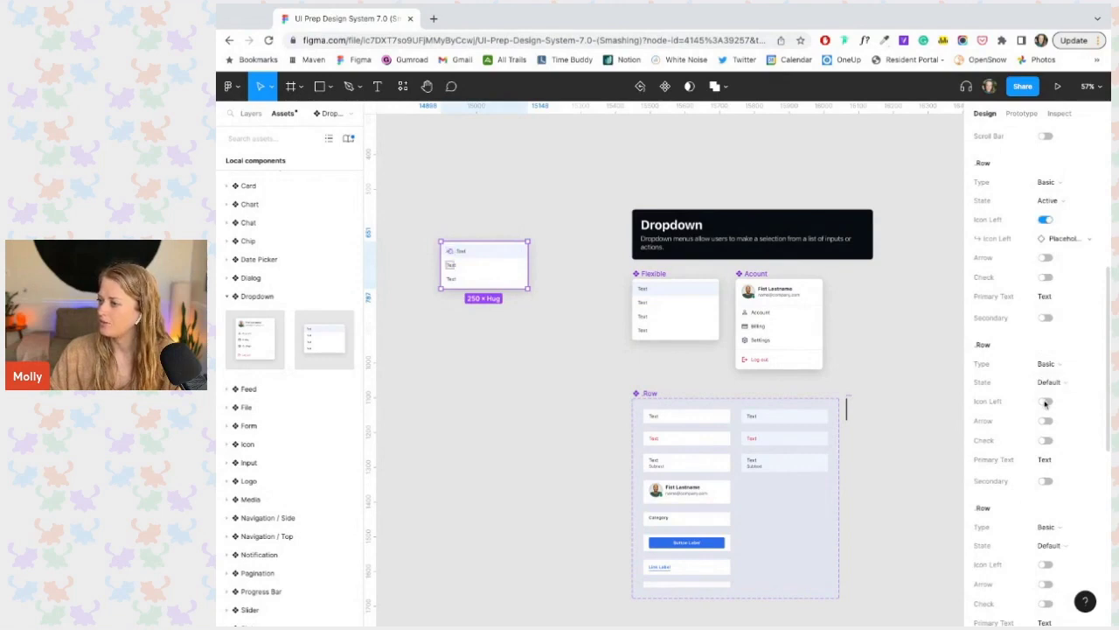
{"action": "left_click", "coordinate": [1046, 400]}
{"action": "left_click", "coordinate": [1045, 583]}
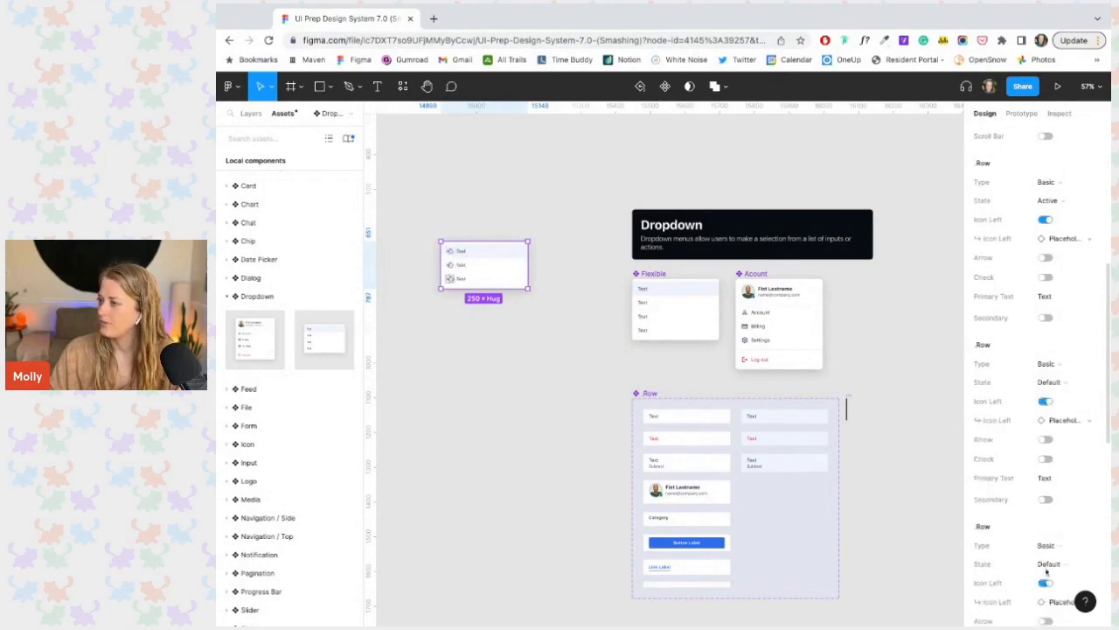
Set the first row's State to Default and the second row's to Active.
{"action": "left_click", "coordinate": [1066, 203]}
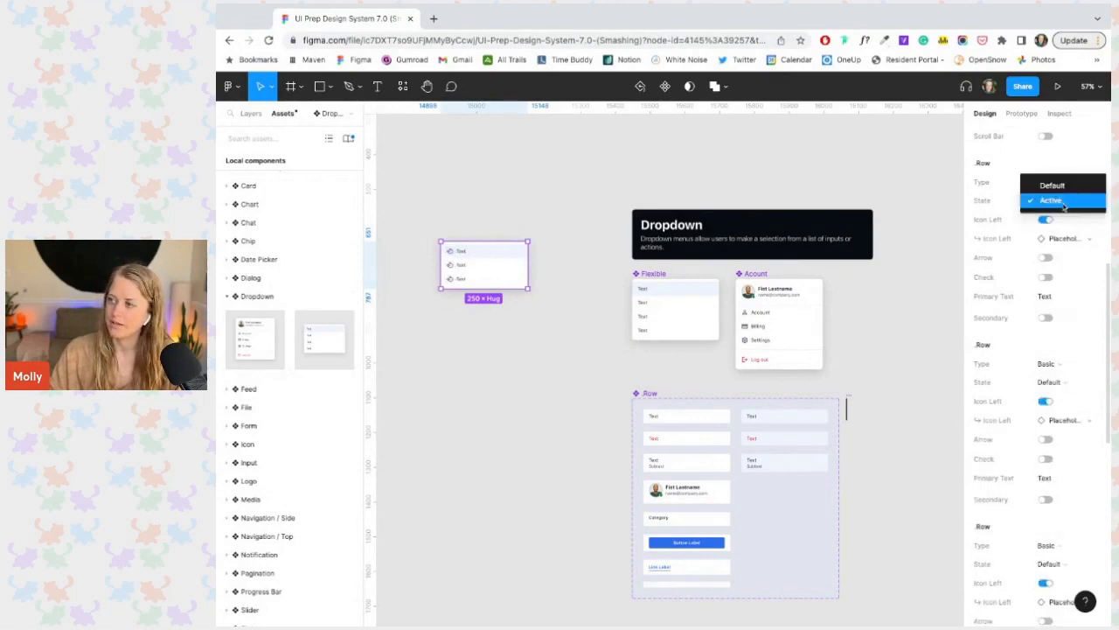
{"action": "left_click", "coordinate": [1060, 188]}
{"action": "left_click", "coordinate": [1054, 384]}
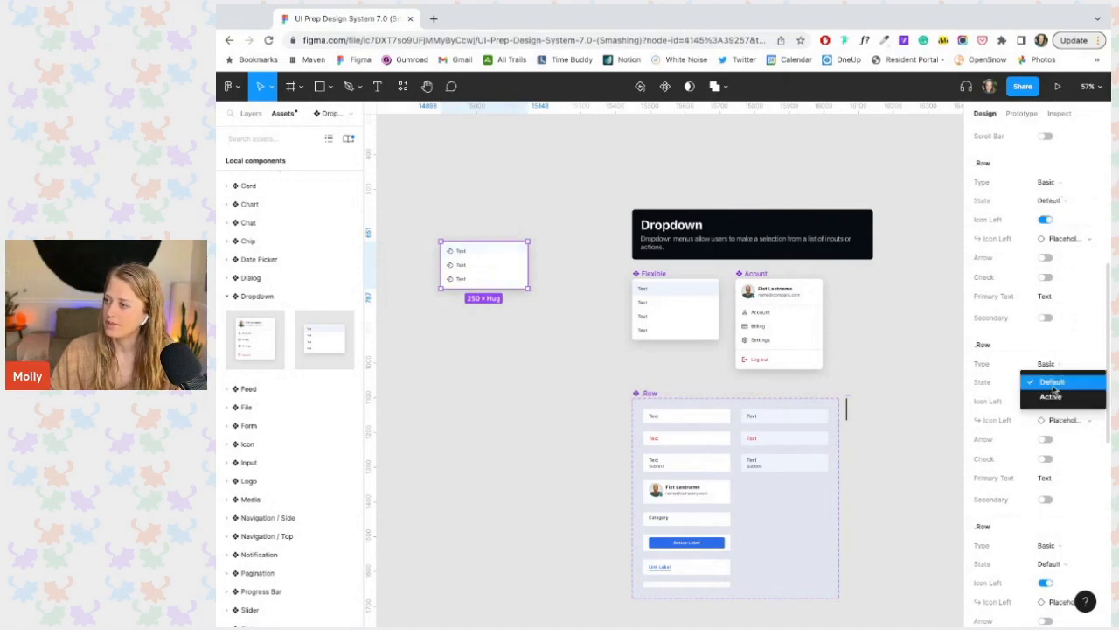
{"action": "left_click", "coordinate": [1060, 398]}
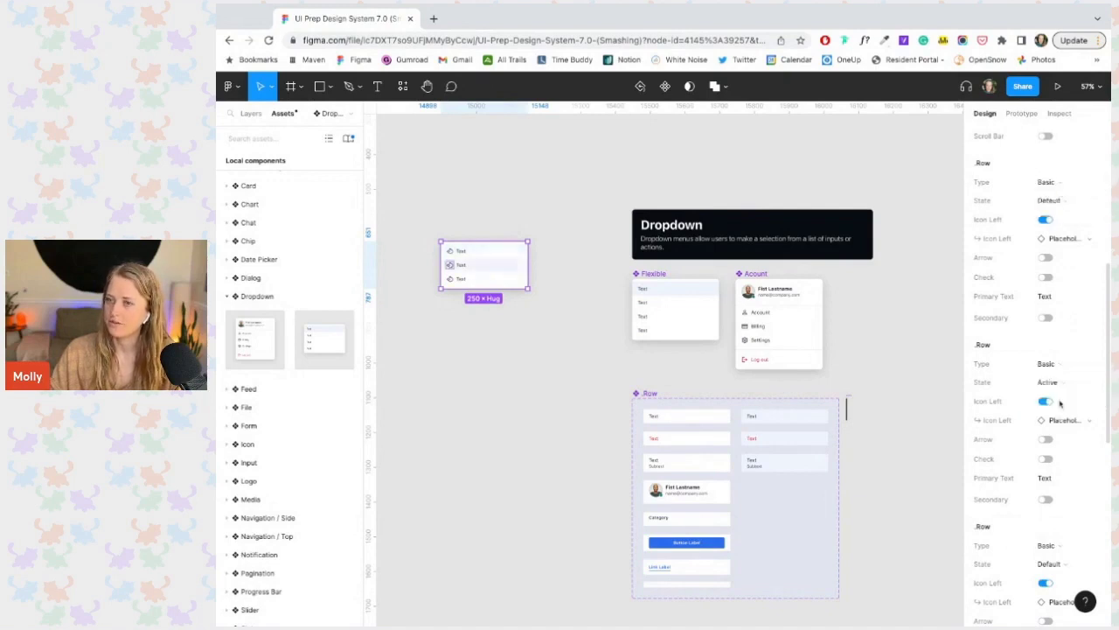
{"action": "left_click", "coordinate": [560, 362]}
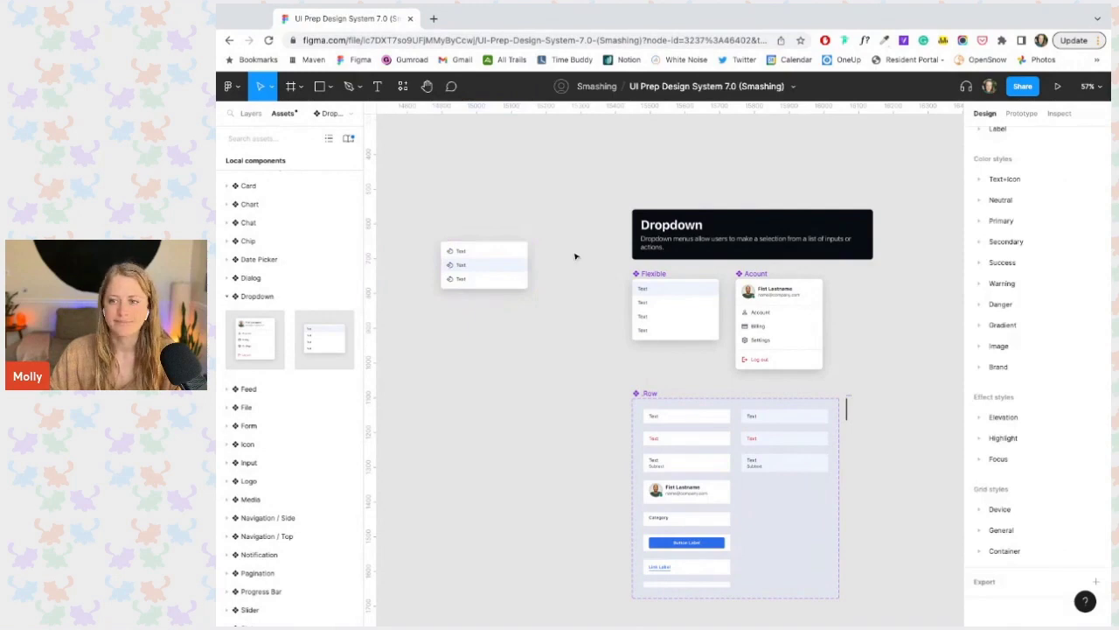
Return to the Smashing page with the Designing For Designers tips list.
{"action": "left_click", "coordinate": [251, 114]}
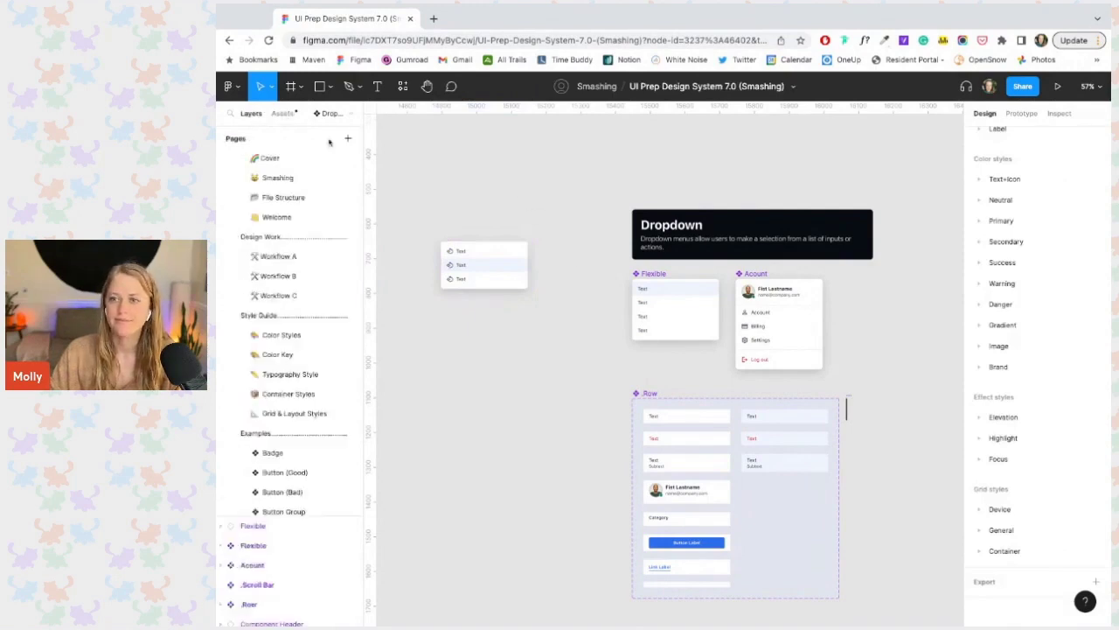
{"action": "left_click", "coordinate": [312, 183]}
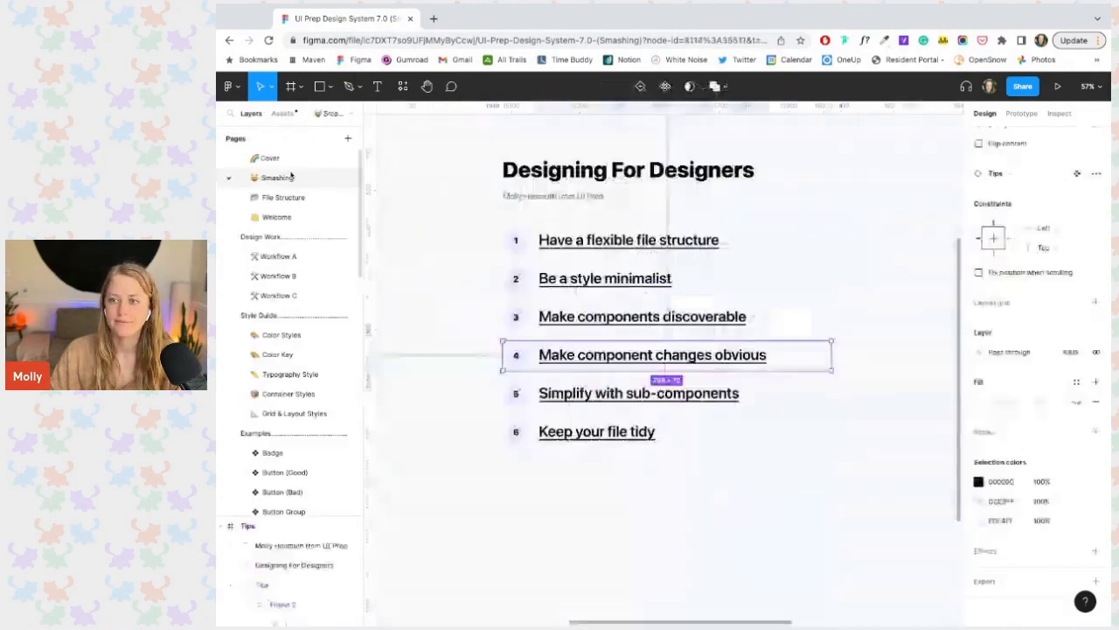
{"action": "left_click", "coordinate": [423, 358]}
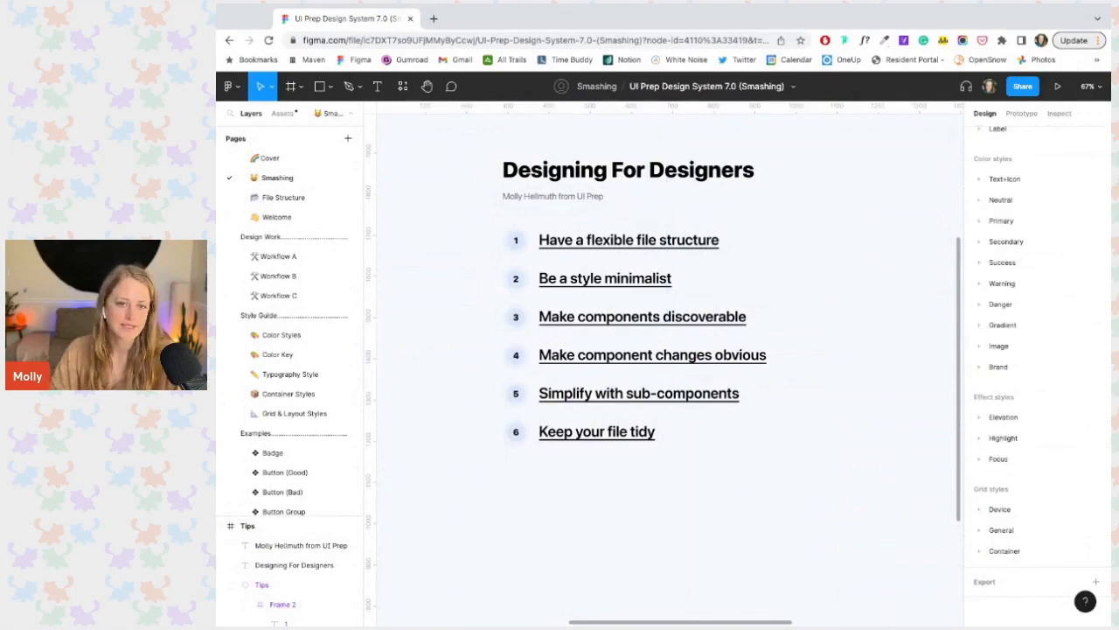